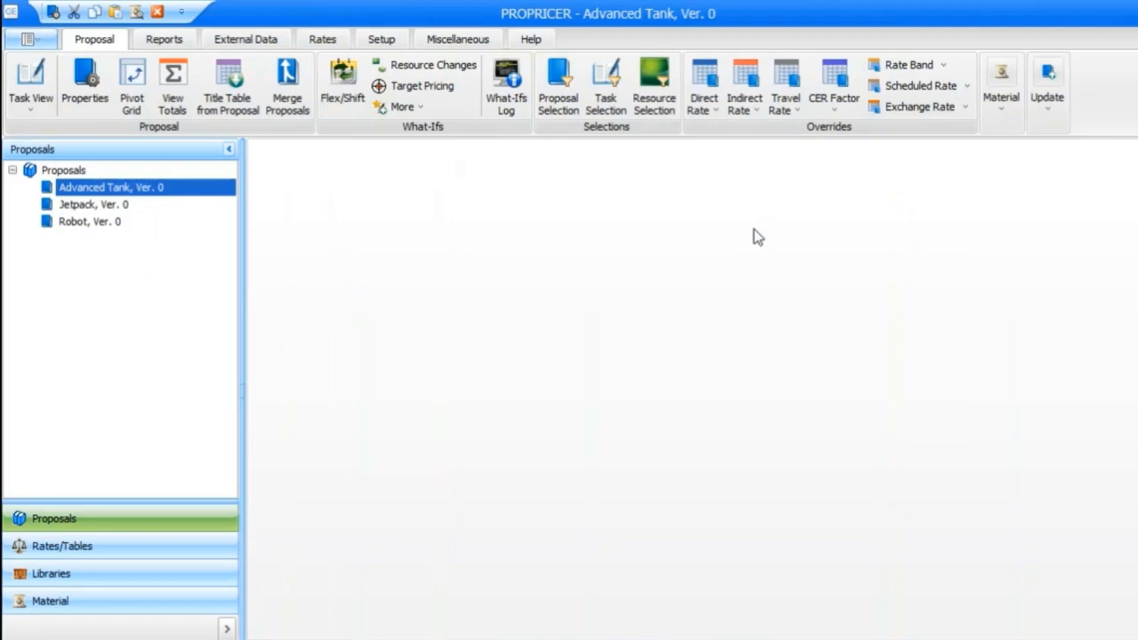
- Open the Access Tags setup list and review the DC, LA and NYC tag entries
{"action": "left_click", "coordinate": [406, 42]}
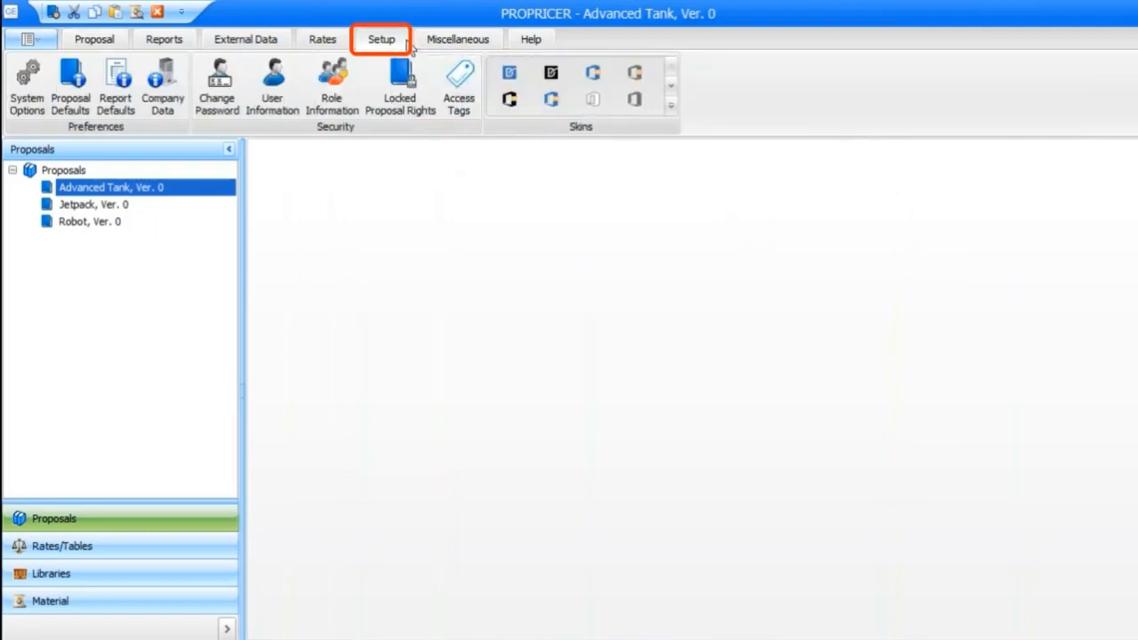
{"action": "left_click", "coordinate": [477, 84]}
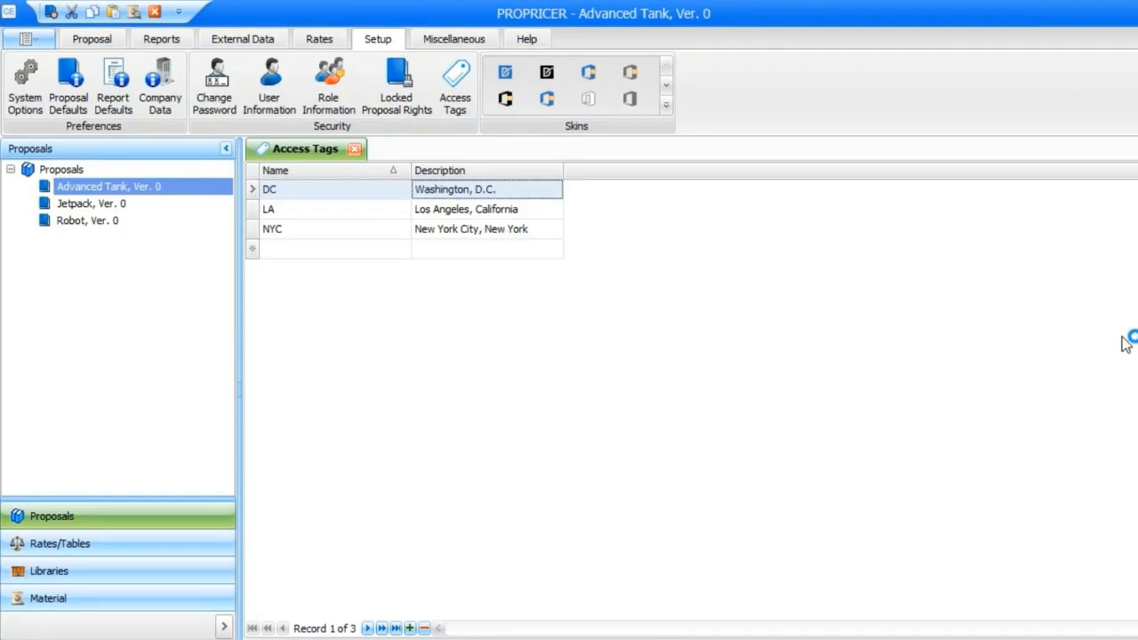
{"action": "left_click", "coordinate": [407, 98]}
{"action": "left_click", "coordinate": [252, 208]}
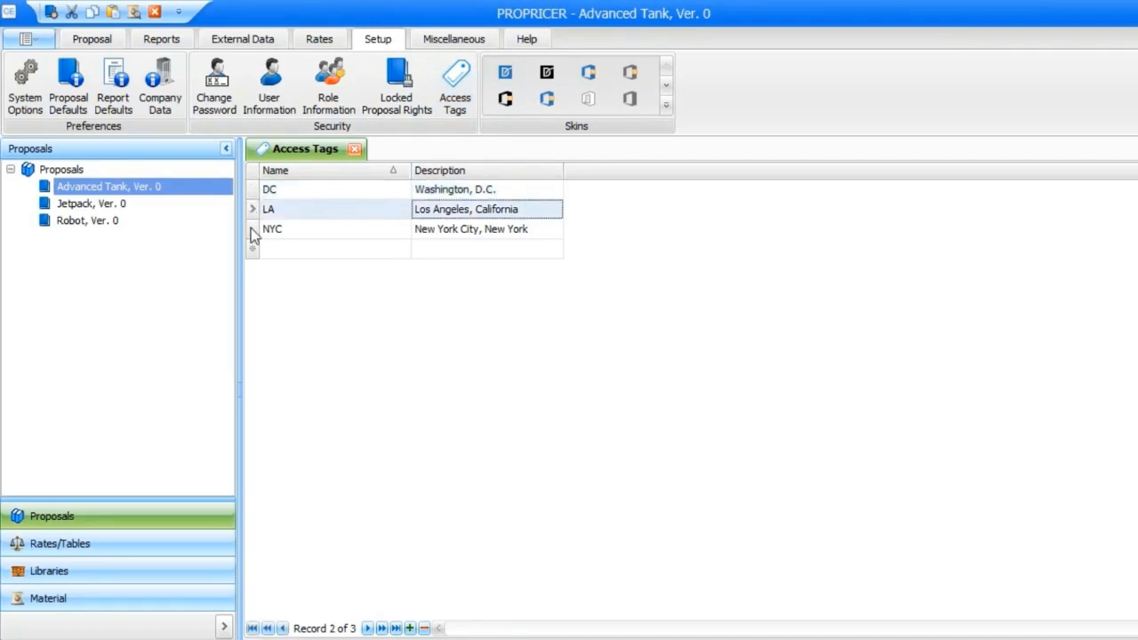
{"action": "left_click", "coordinate": [251, 229]}
{"action": "left_click", "coordinate": [254, 190]}
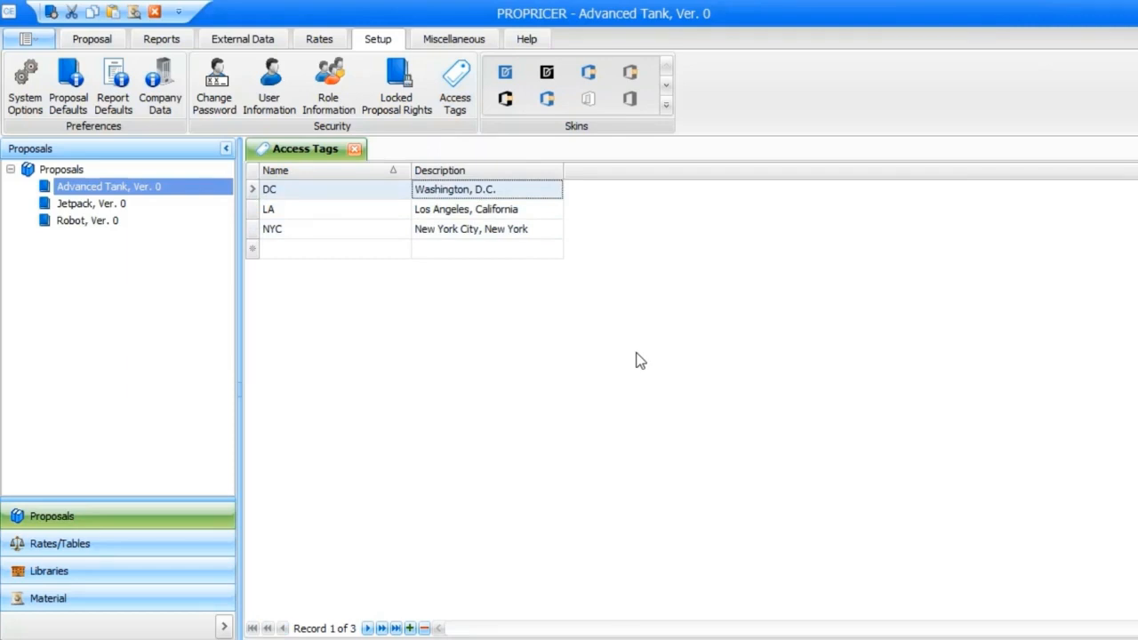
- Open User Information and review the user records of the NYC and DC proposal managers
{"action": "left_click", "coordinate": [278, 82]}
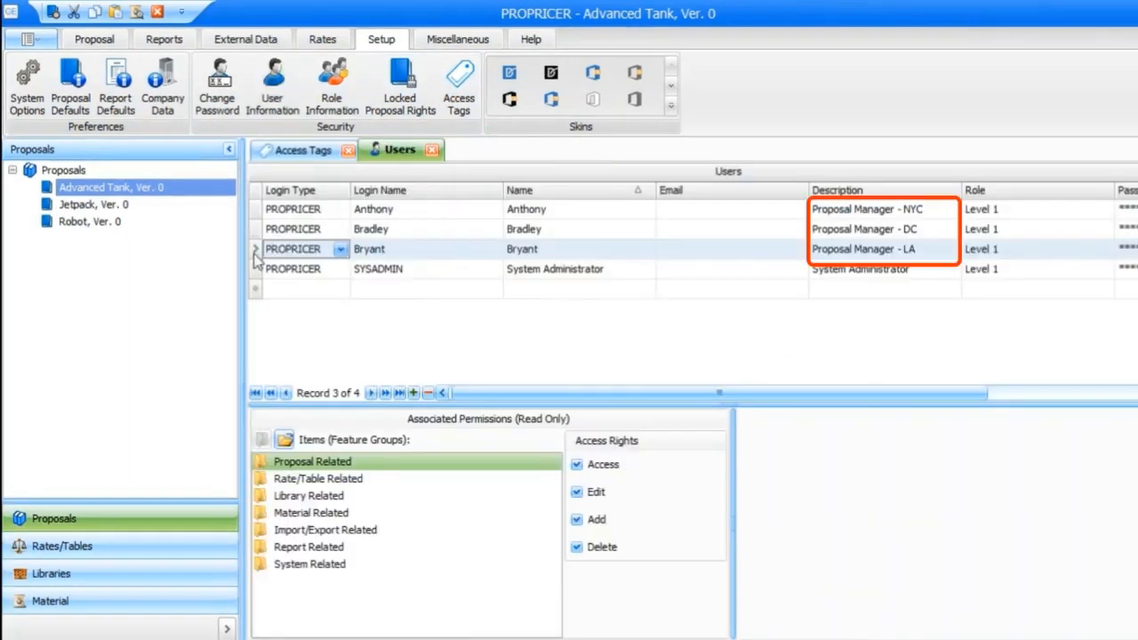
{"action": "left_click", "coordinate": [255, 209]}
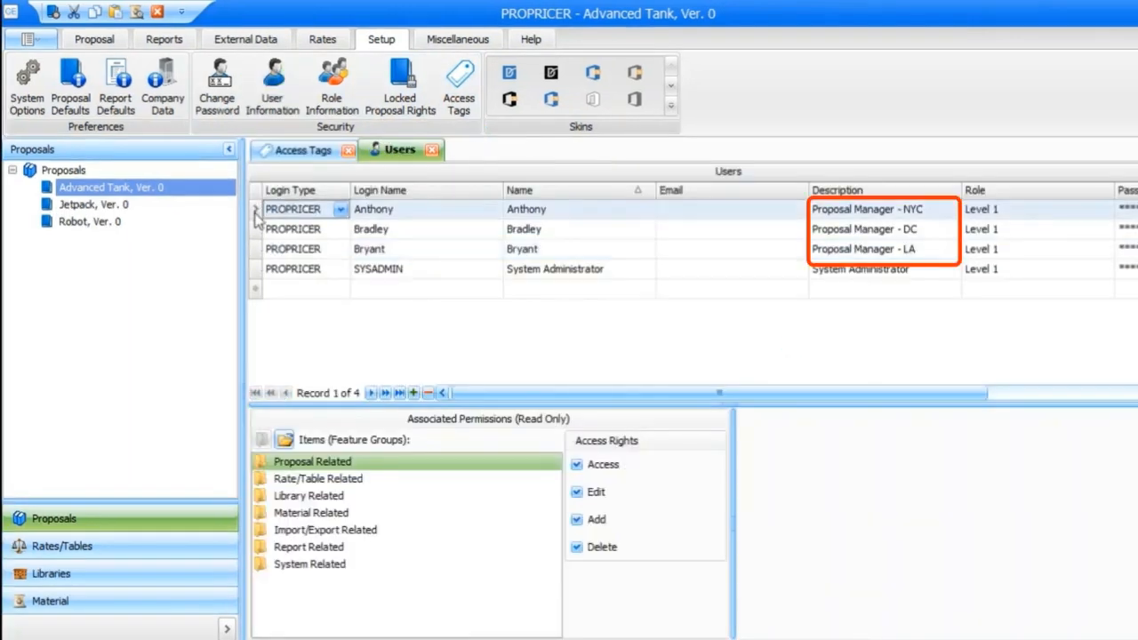
{"action": "left_click", "coordinate": [256, 229]}
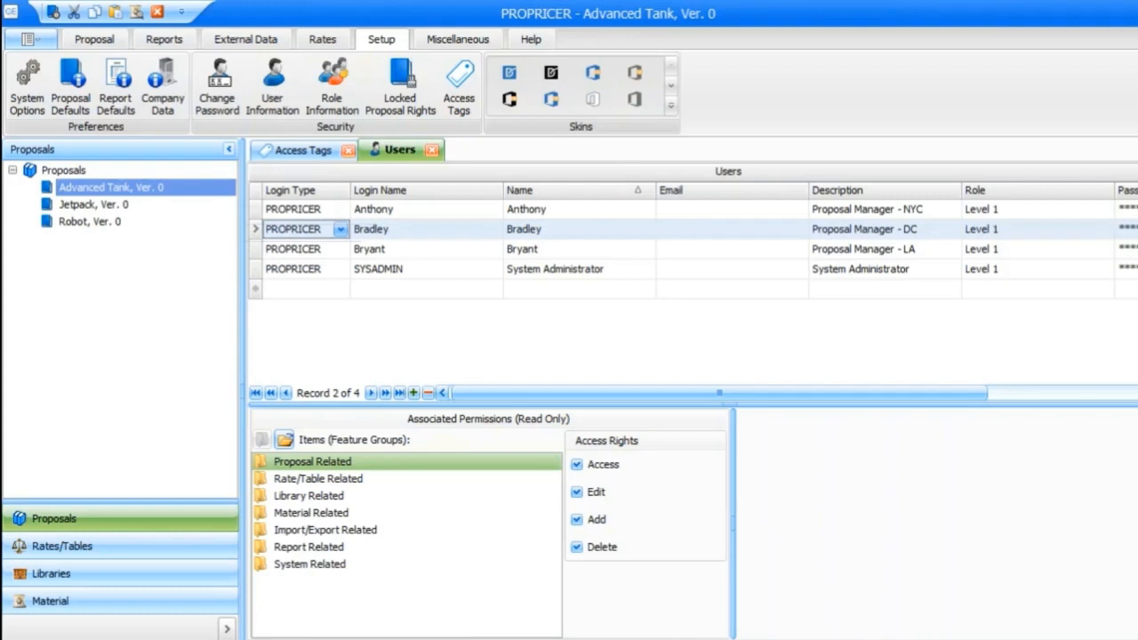
- Start a second PROPRICER session and log in as the LA proposal manager, entering the login name and account password
{"action": "right_click", "coordinate": [729, 637]}
{"action": "left_click", "coordinate": [720, 549]}
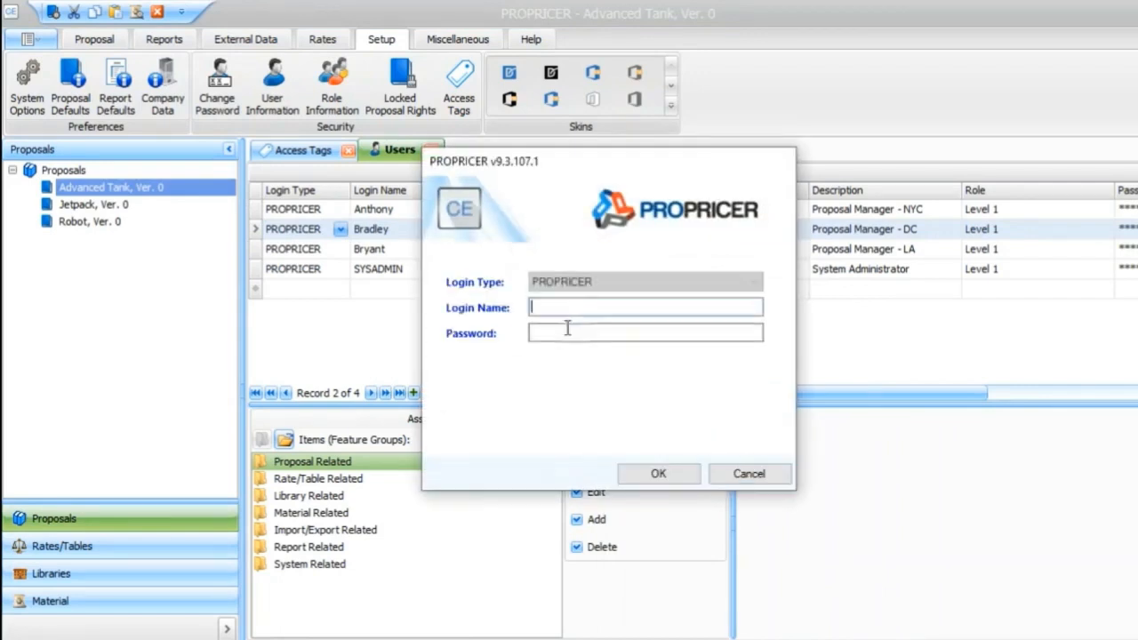
{"action": "type", "text": "Bryant"}
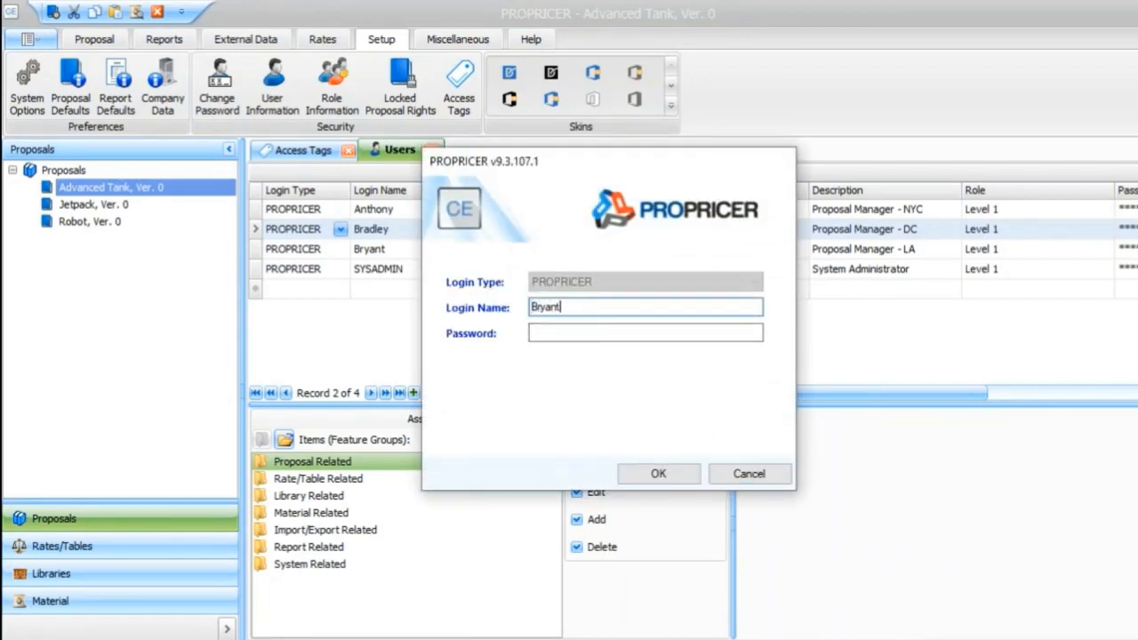
{"action": "key", "text": "Tab"}
{"action": "type", "text": "••••••"}
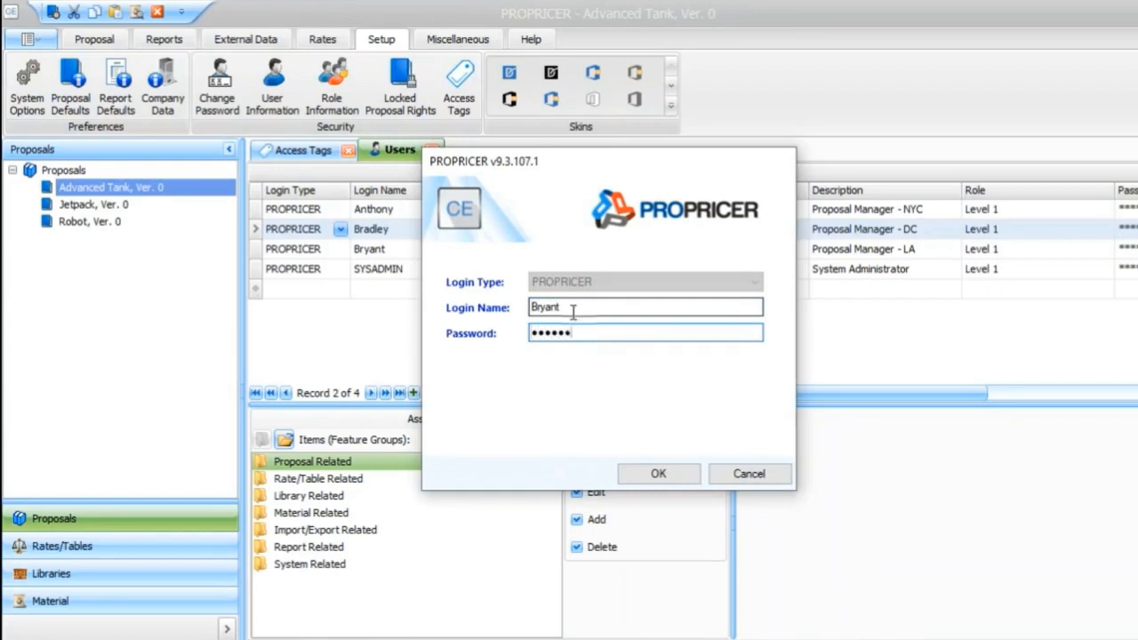
{"action": "left_click", "coordinate": [658, 473]}
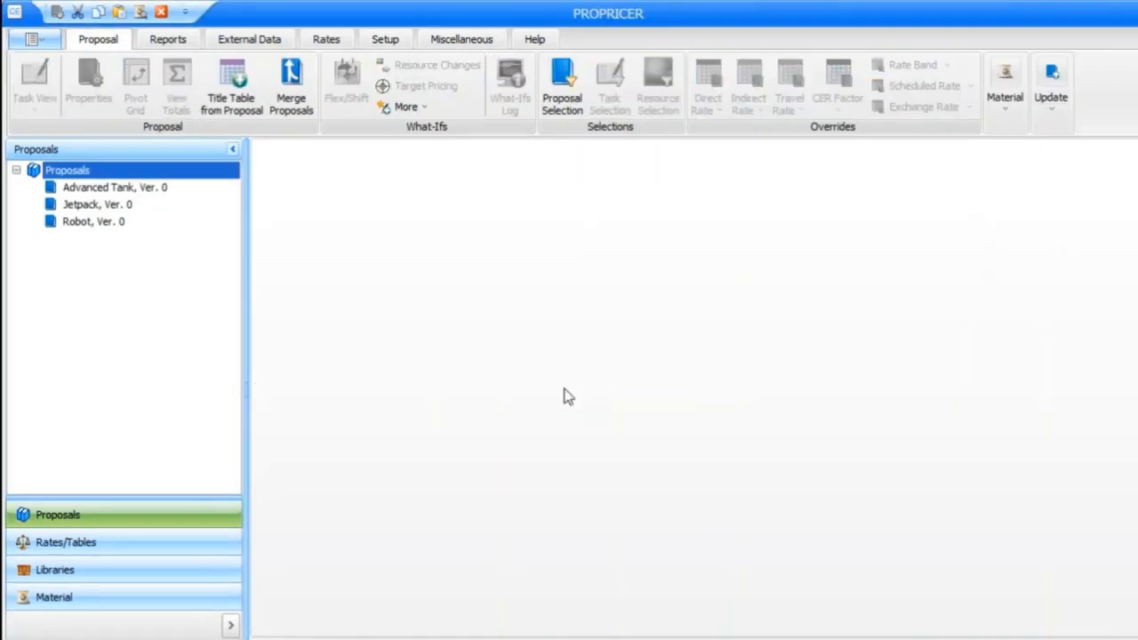
- Open the Resources library and examine which proposals and access tags the listed resources have
{"action": "left_click", "coordinate": [111, 572]}
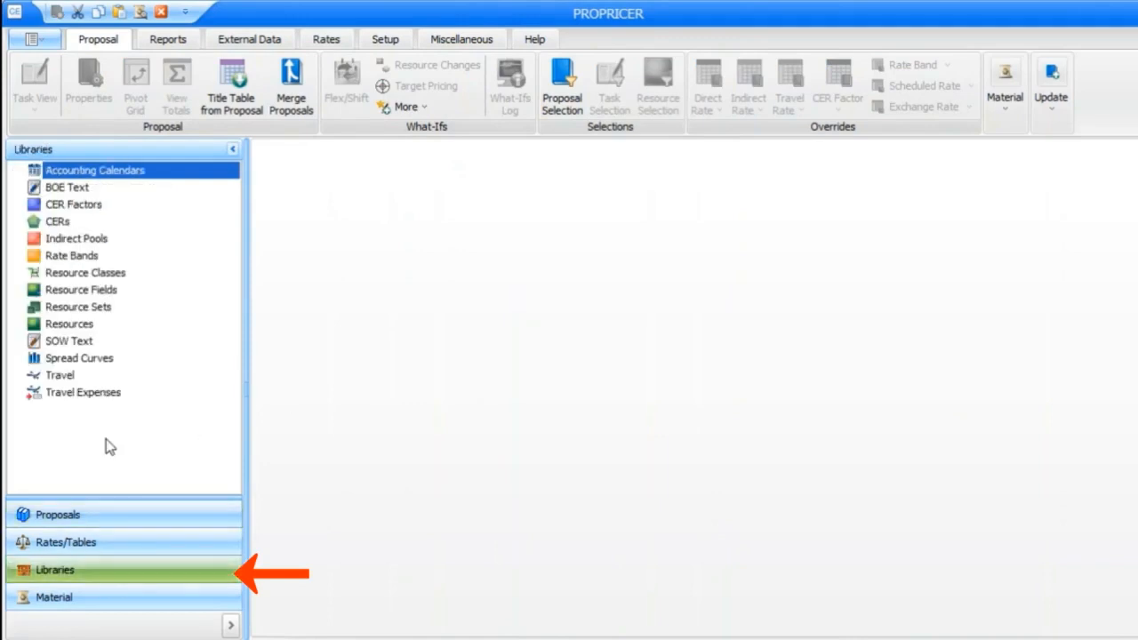
{"action": "left_click", "coordinate": [94, 325]}
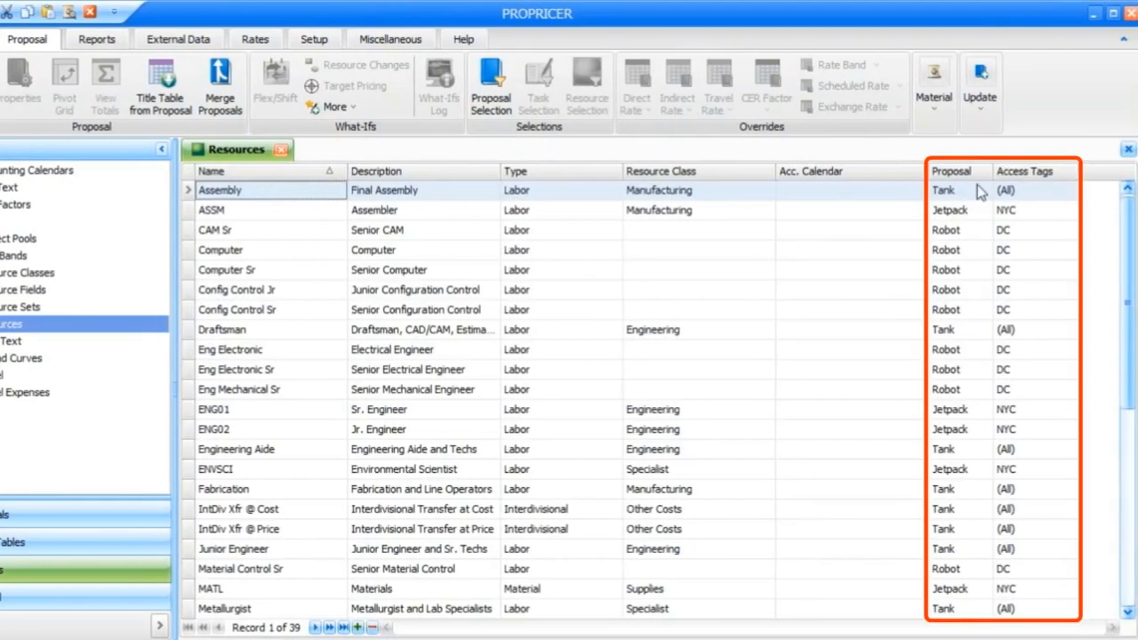
{"action": "scroll", "coordinate": [978, 498], "scroll_direction": "down", "scroll_amount": 6}
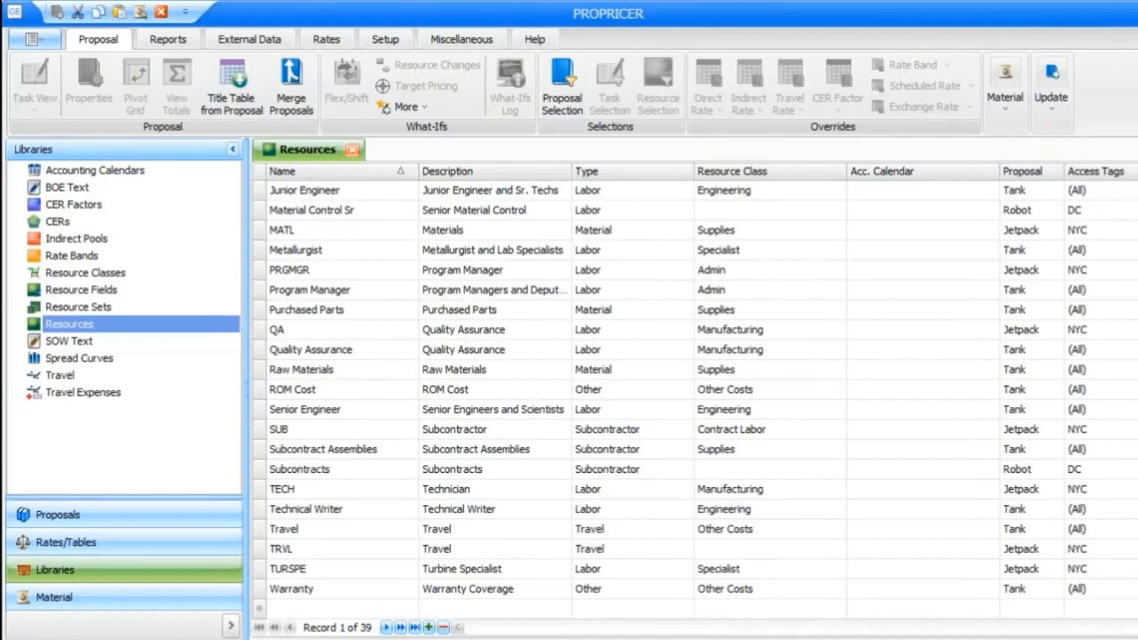
- Switch back to the administrator's PROPRICER session, open the Resources library and filter the Proposal column to Tank
{"action": "left_click", "coordinate": [686, 612]}
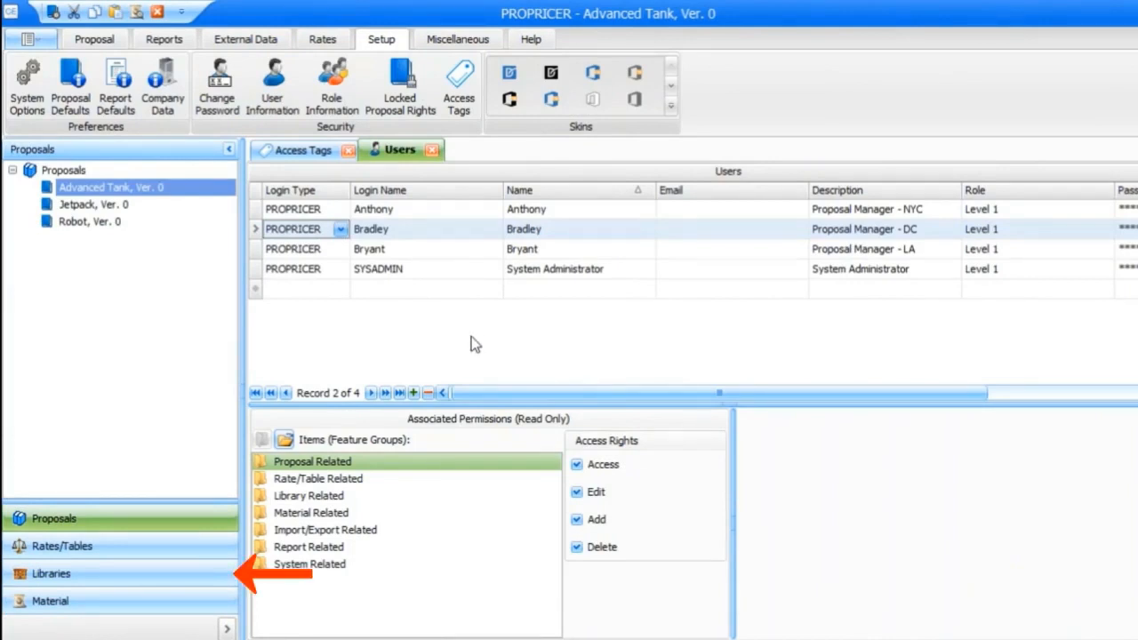
{"action": "left_click", "coordinate": [67, 576]}
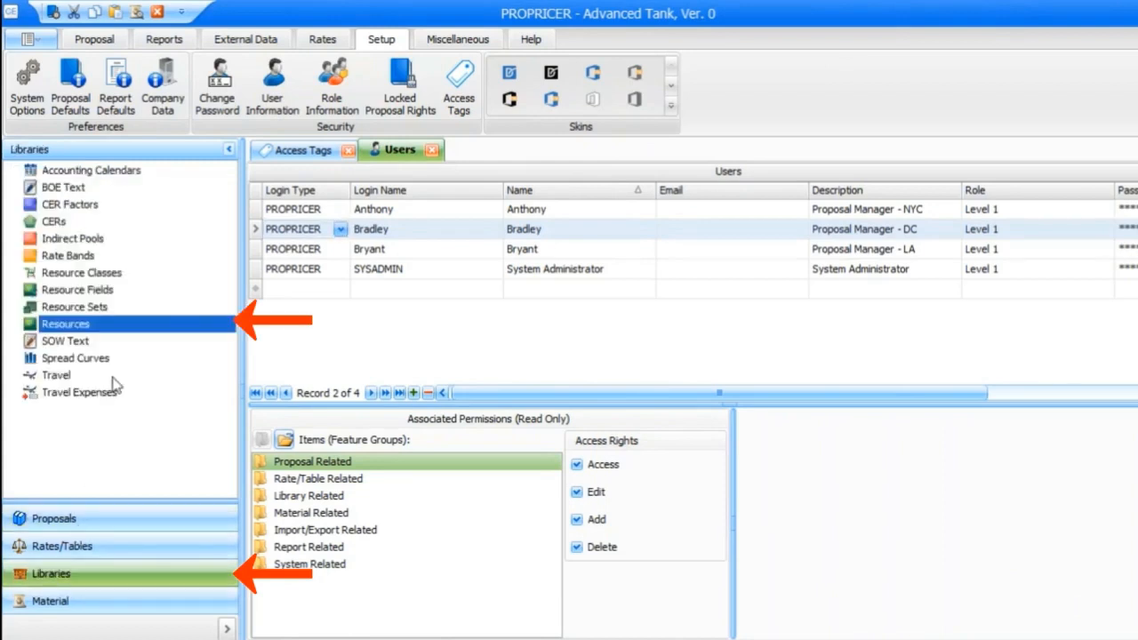
{"action": "left_click", "coordinate": [127, 332]}
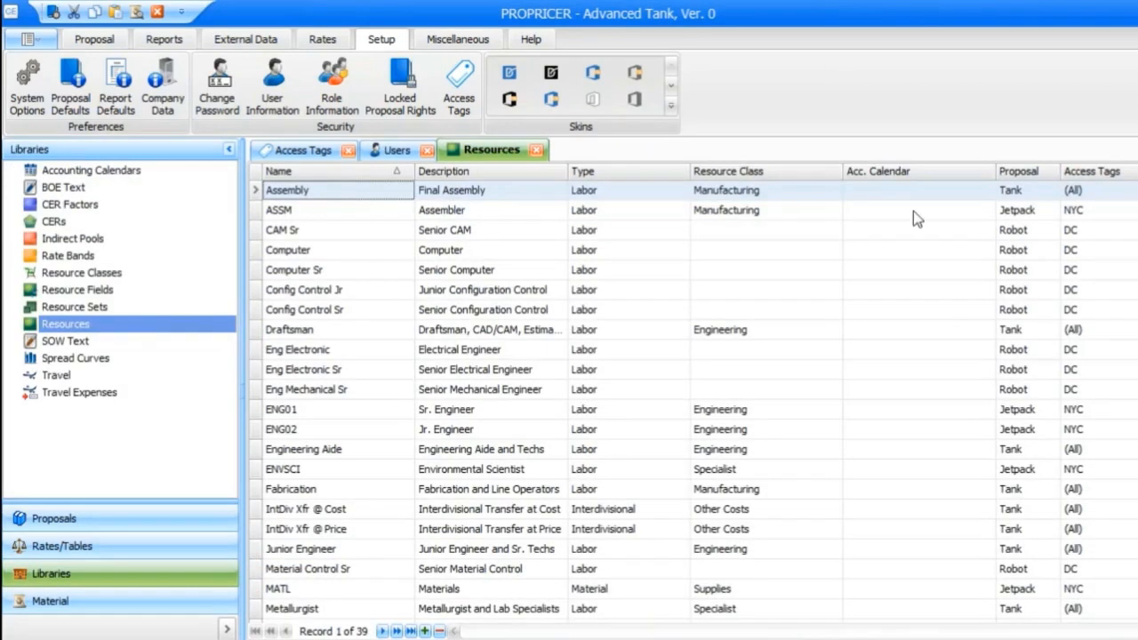
{"action": "left_click", "coordinate": [976, 214]}
{"action": "left_click", "coordinate": [969, 194]}
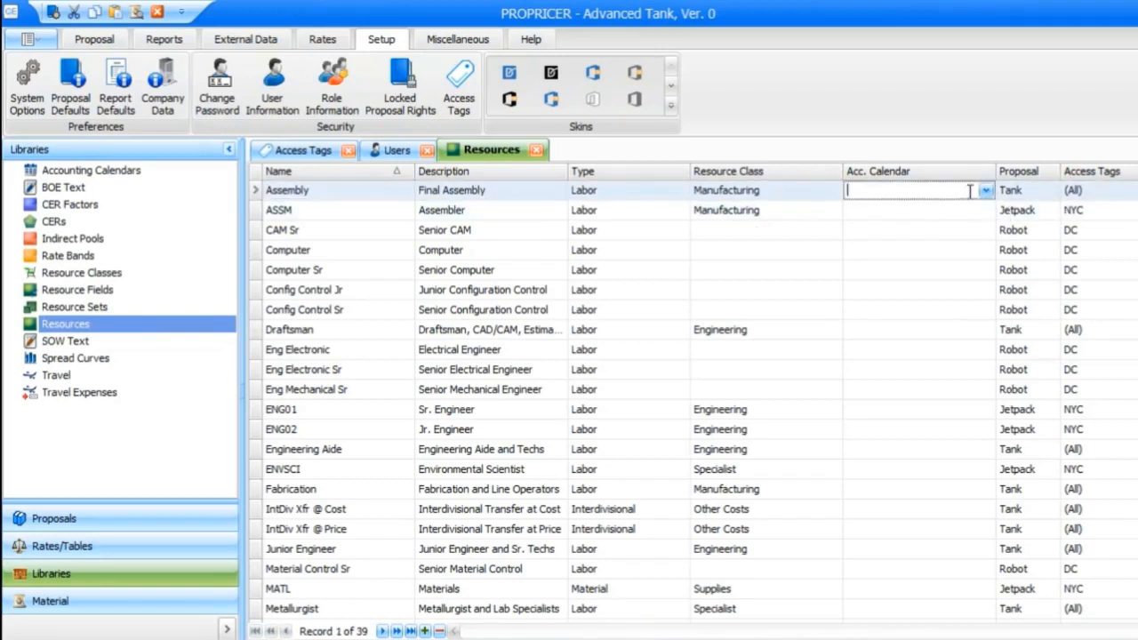
{"action": "left_click", "coordinate": [1054, 170]}
{"action": "left_click", "coordinate": [1089, 236]}
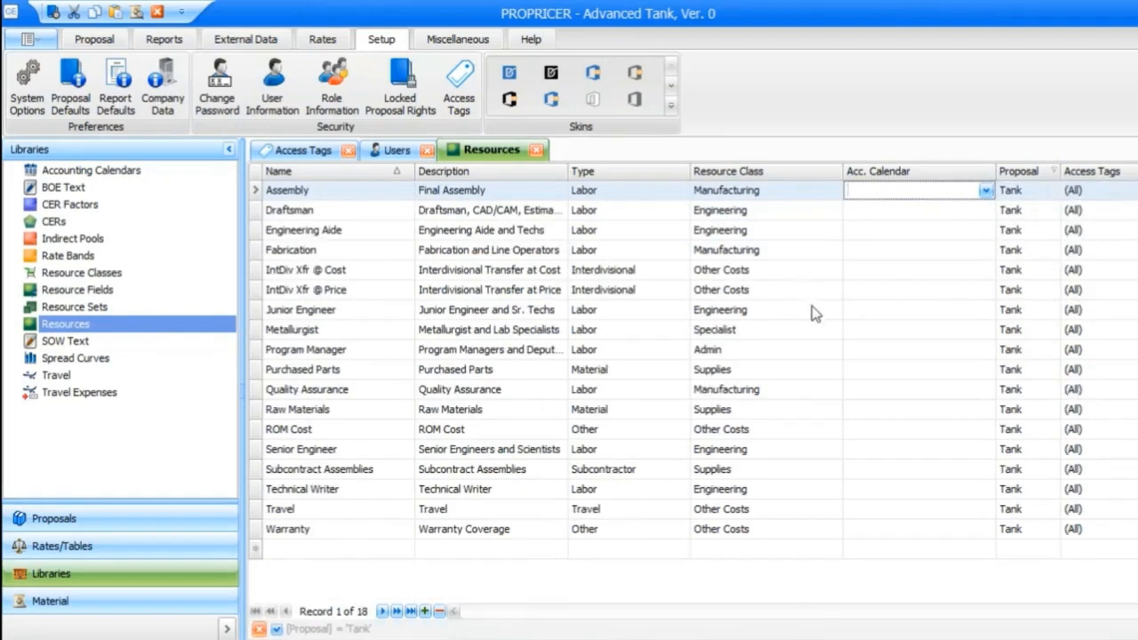
- Assign the LA access tag to all the filtered Tank resources and clear the Proposal filter
{"action": "left_click", "coordinate": [811, 308]}
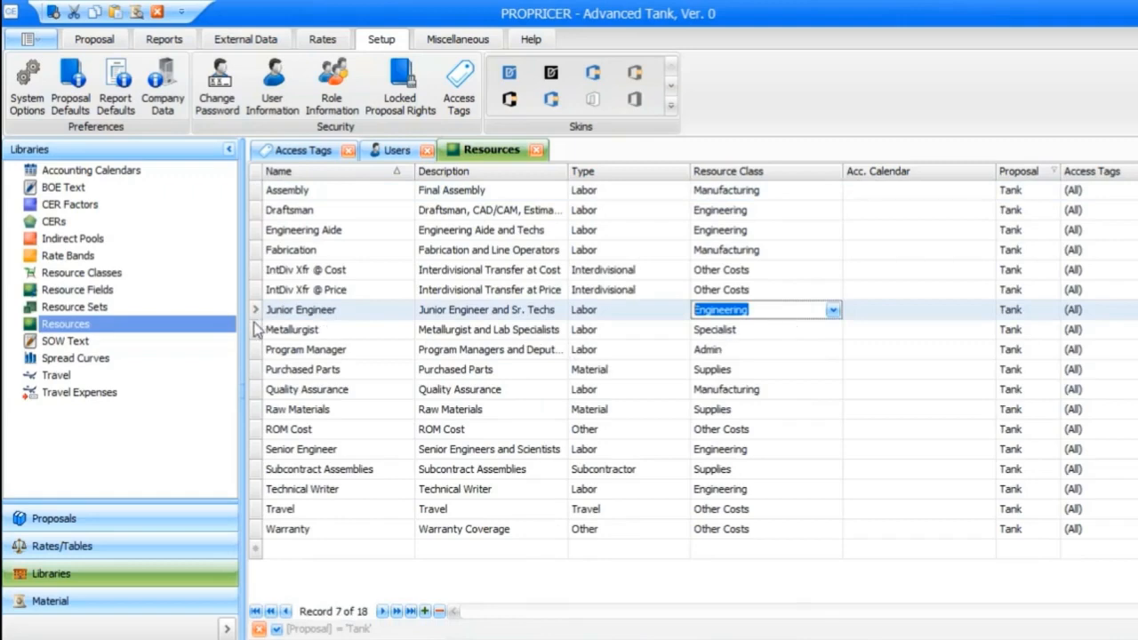
{"action": "left_click", "coordinate": [255, 329]}
{"action": "key", "text": "ctrl+a"}
{"action": "right_click", "coordinate": [400, 231]}
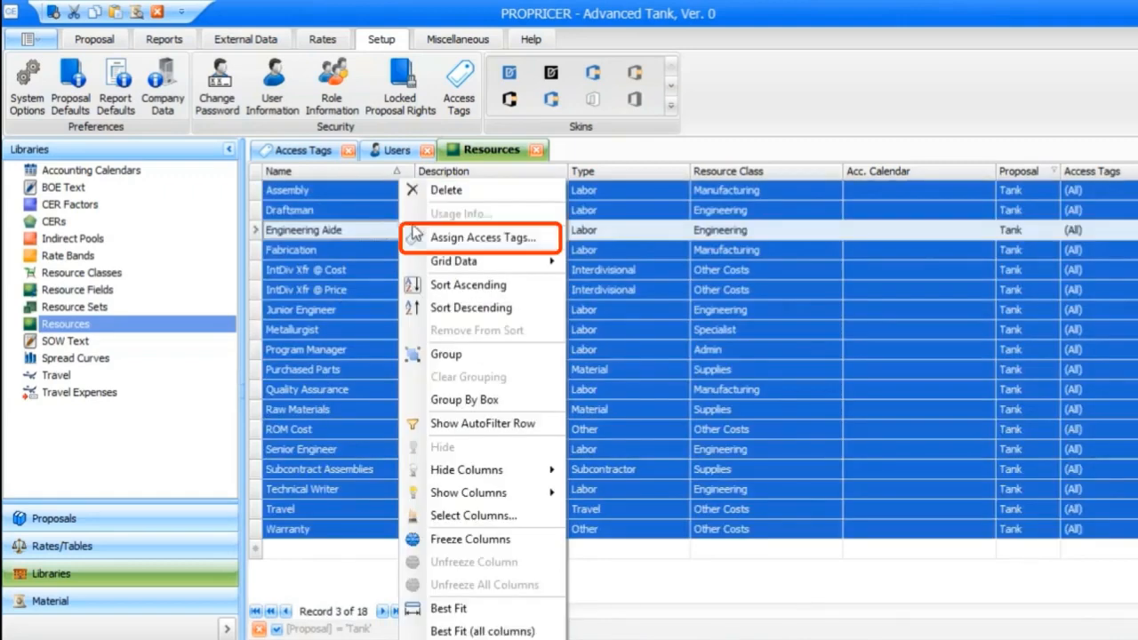
{"action": "left_click", "coordinate": [556, 237]}
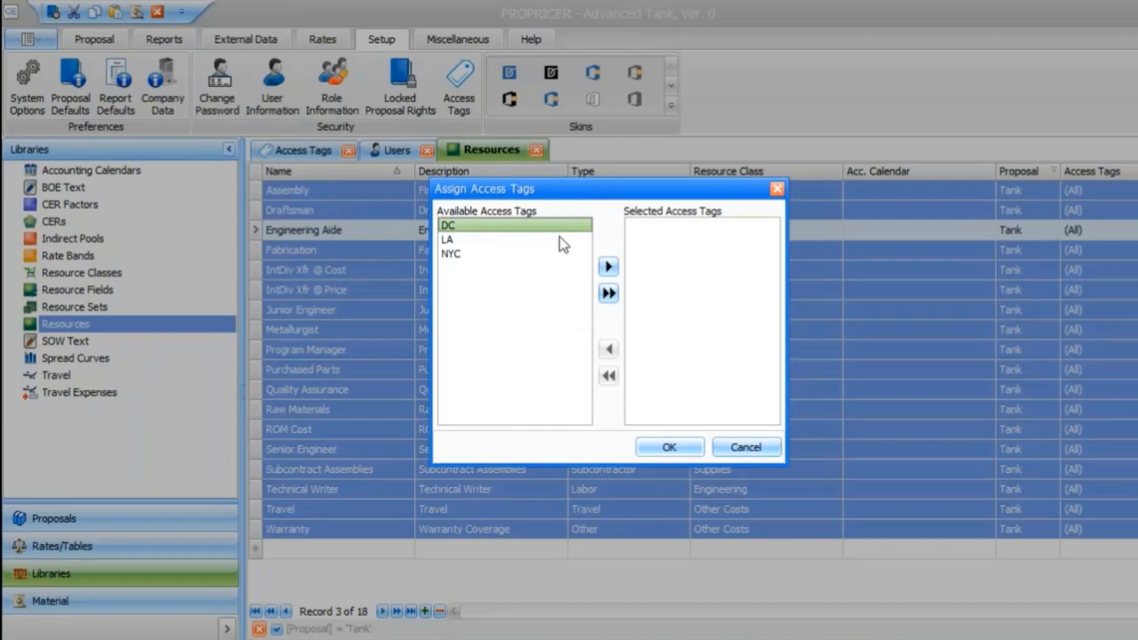
{"action": "left_click", "coordinate": [551, 242], "text": "ctrl"}
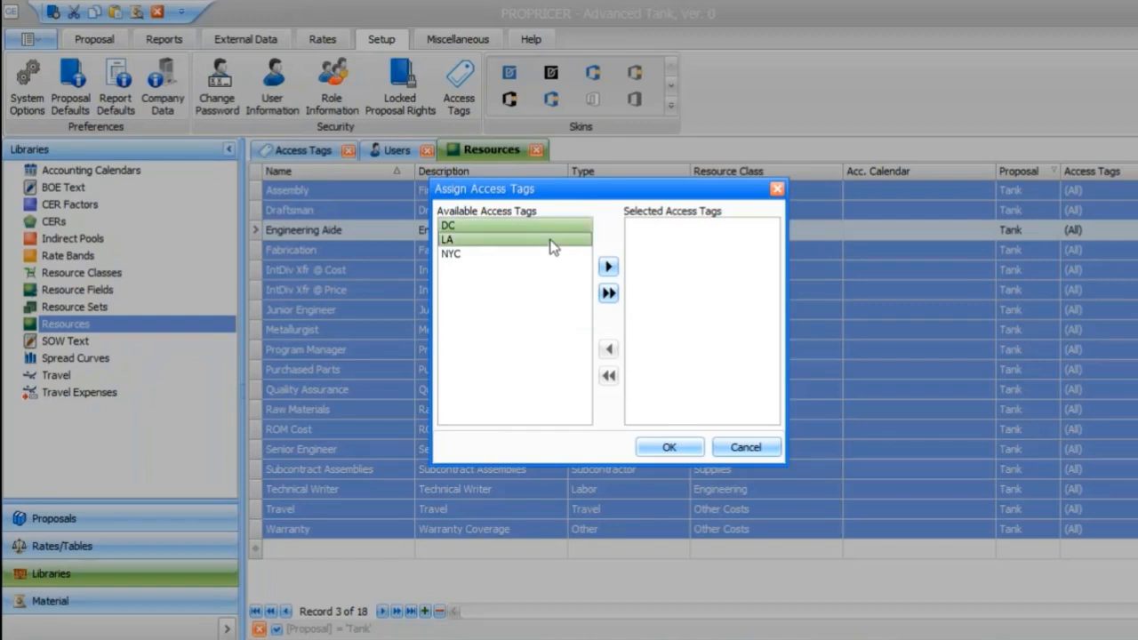
{"action": "left_click", "coordinate": [551, 256], "text": "ctrl"}
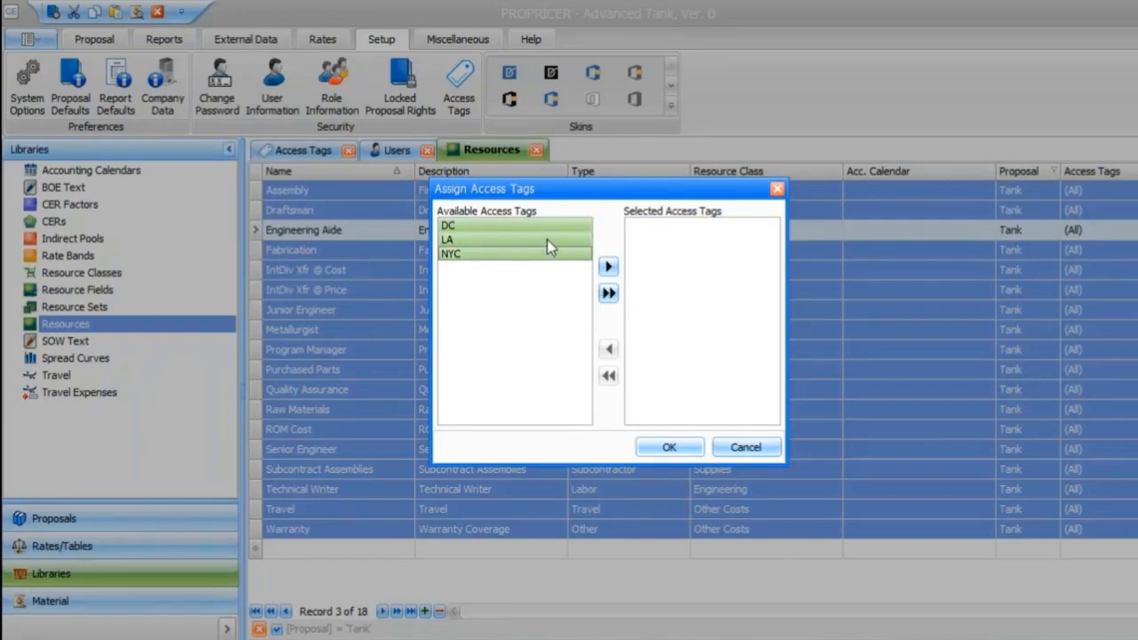
{"action": "left_click", "coordinate": [547, 241]}
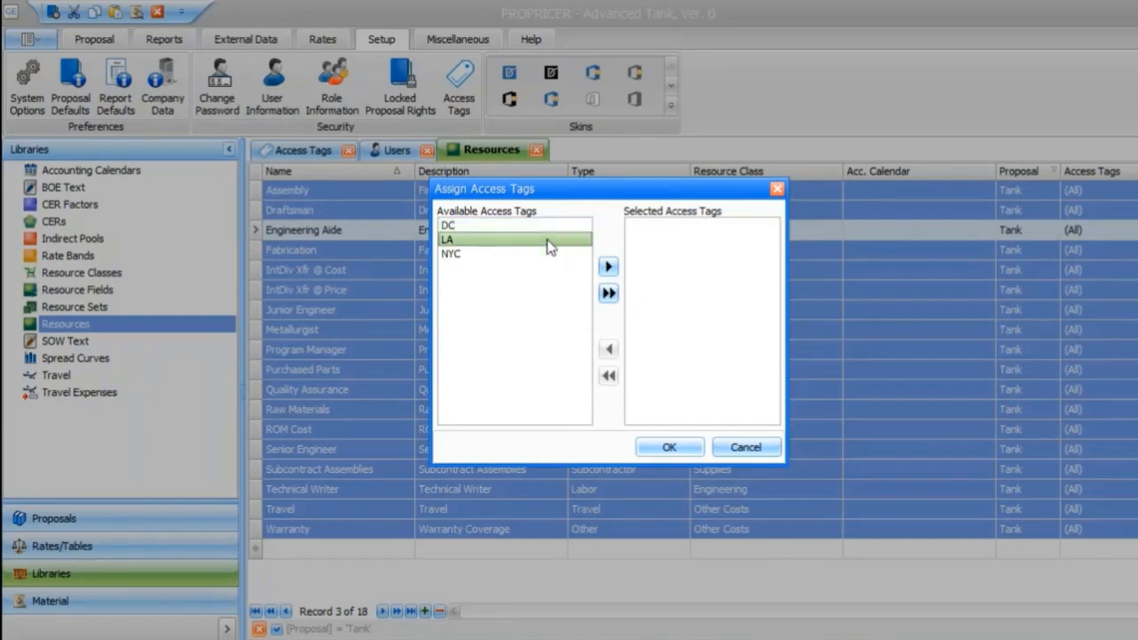
{"action": "left_click", "coordinate": [608, 267]}
{"action": "left_click", "coordinate": [670, 447]}
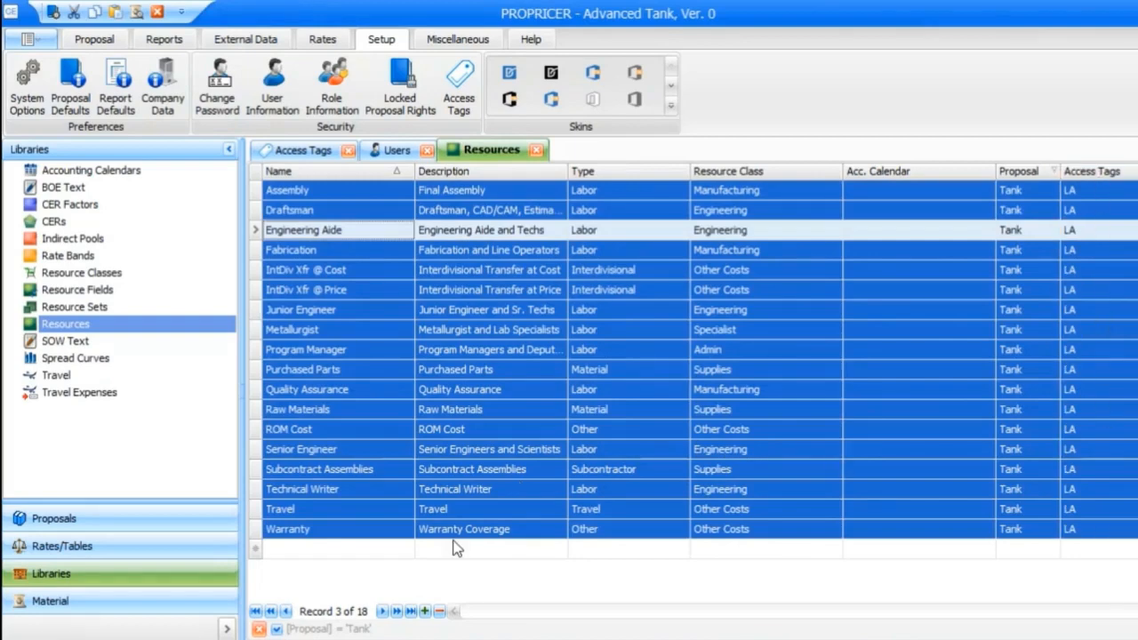
{"action": "left_click", "coordinate": [259, 628]}
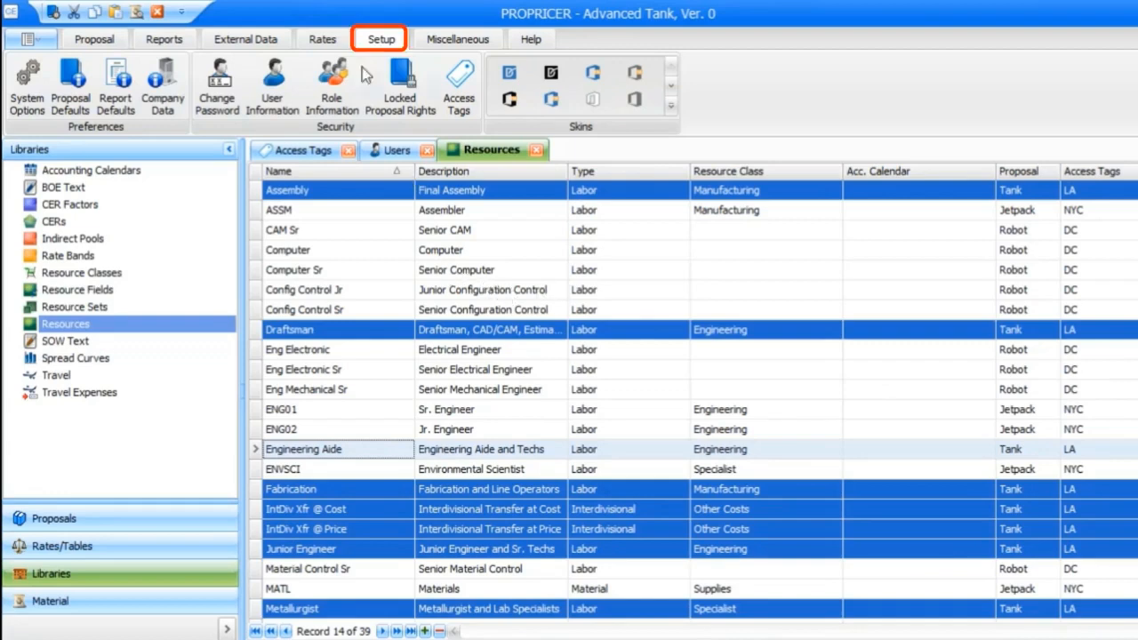
- Assign LA as the allowed access tag for the LA proposal manager in User Information
{"action": "left_click", "coordinate": [284, 98]}
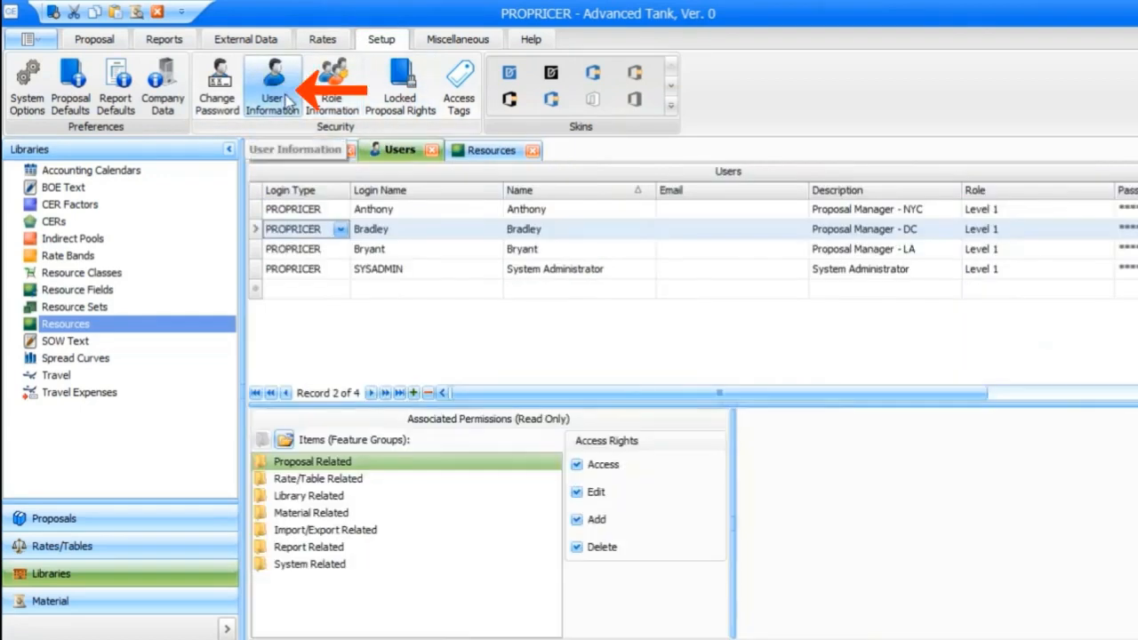
{"action": "left_click", "coordinate": [257, 250]}
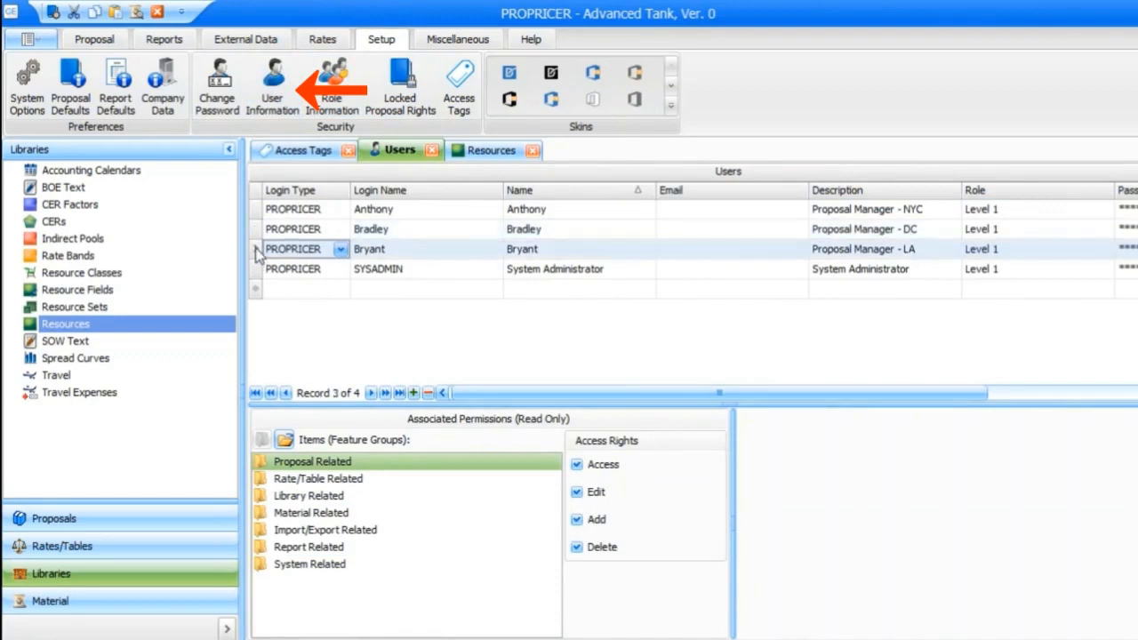
{"action": "right_click", "coordinate": [257, 249]}
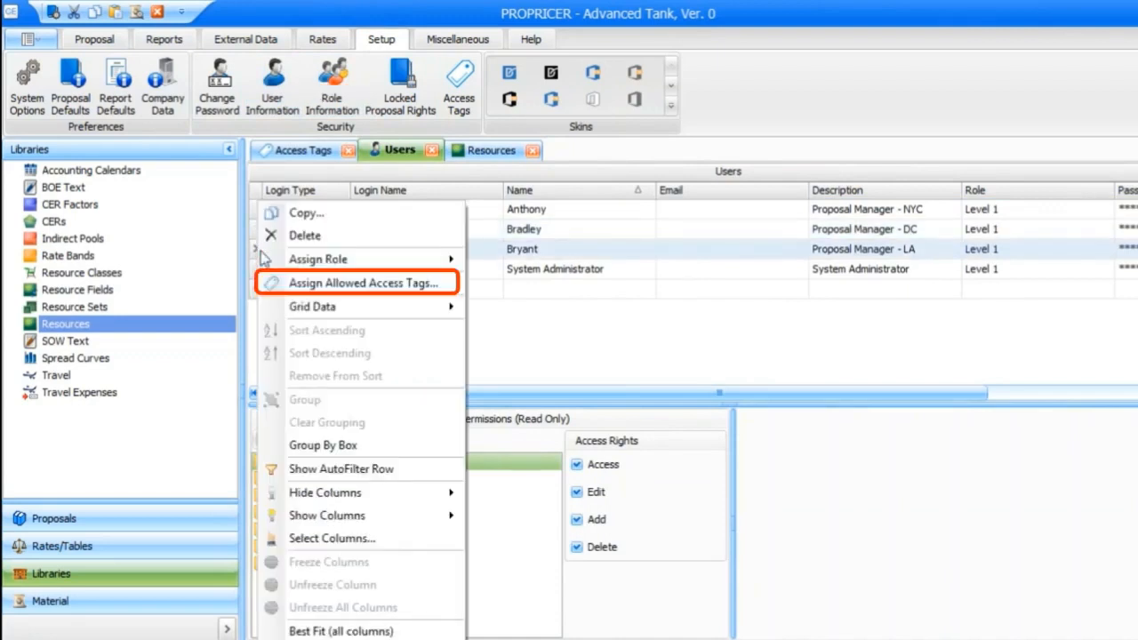
{"action": "left_click", "coordinate": [462, 284]}
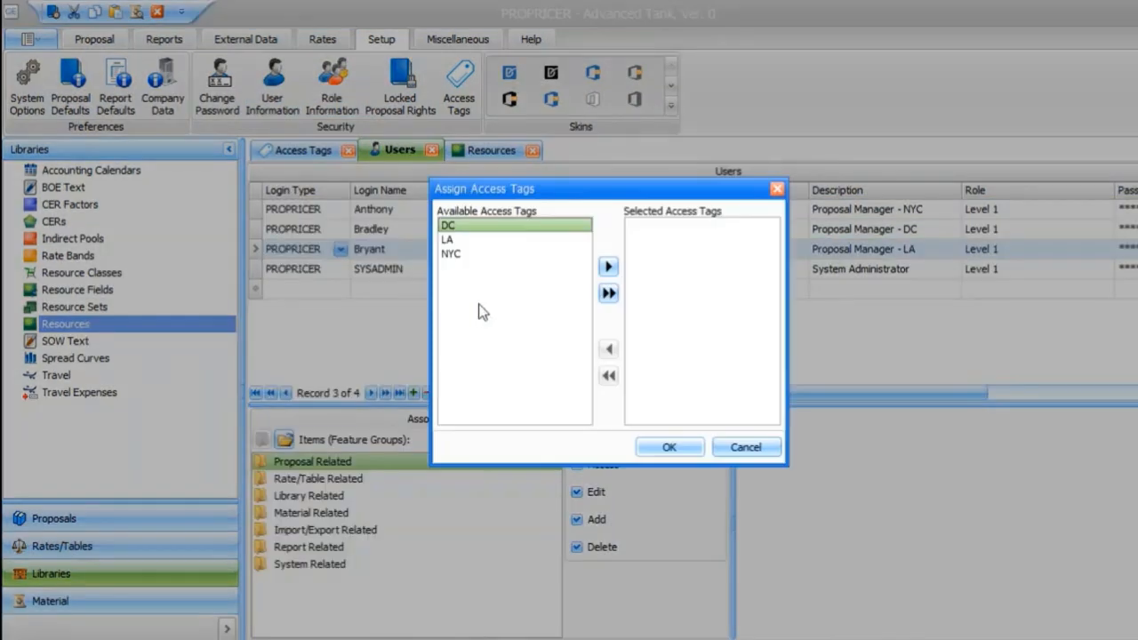
{"action": "left_click", "coordinate": [517, 238]}
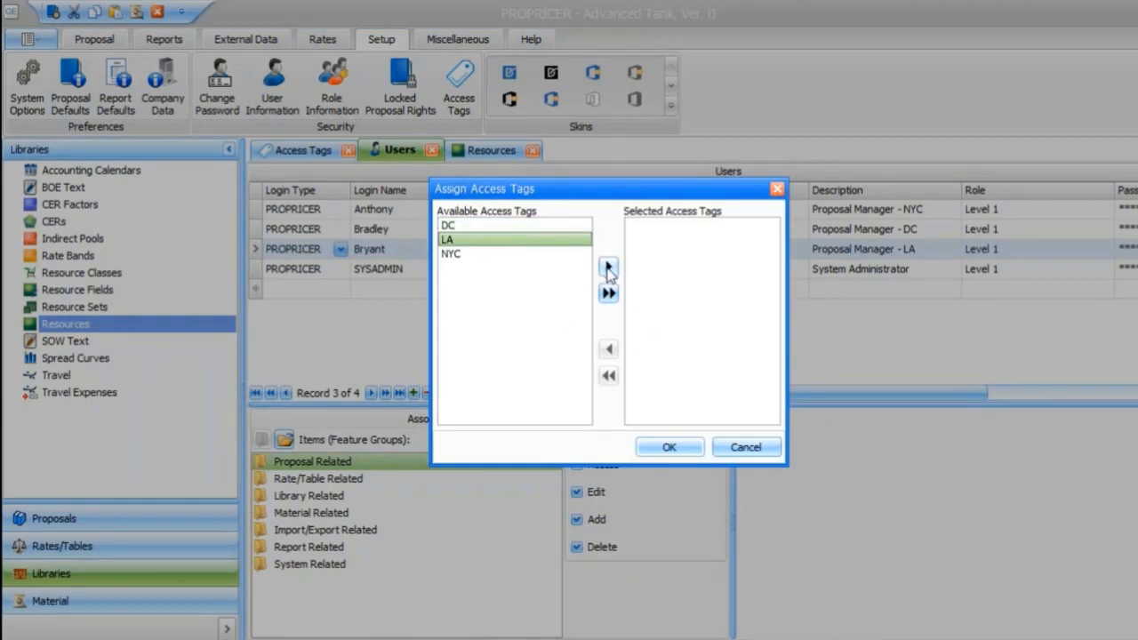
{"action": "left_click", "coordinate": [612, 271]}
{"action": "left_click", "coordinate": [693, 447]}
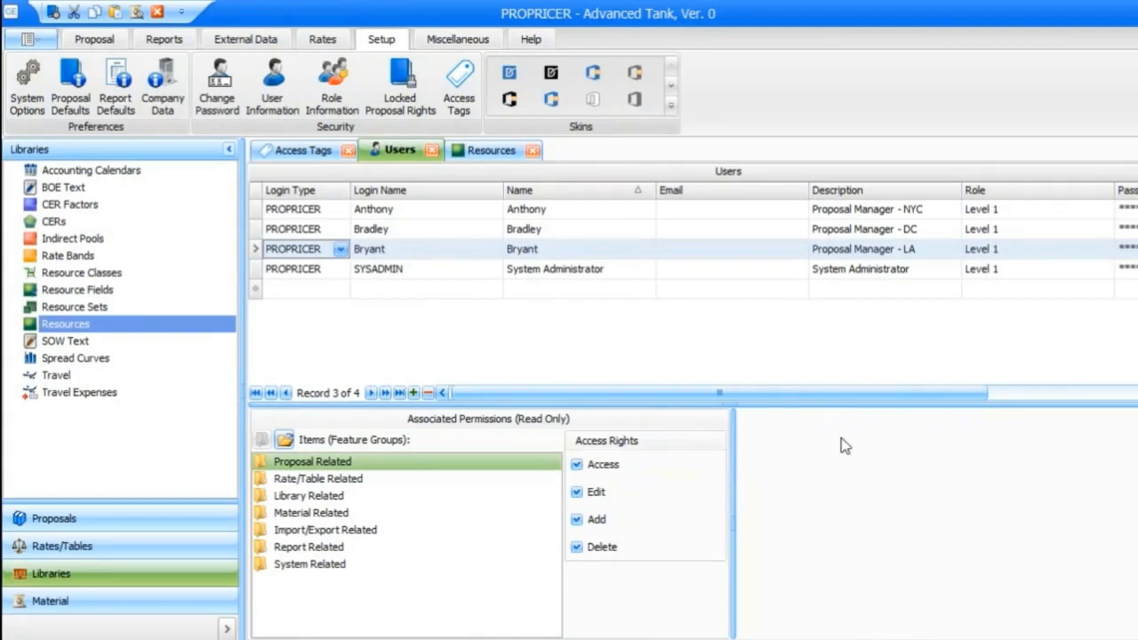
- Switch to the LA proposal manager's PROPRICER session, reopen the Resources library and check which resources this user can see
{"action": "left_click", "coordinate": [729, 638]}
{"action": "left_click", "coordinate": [888, 578]}
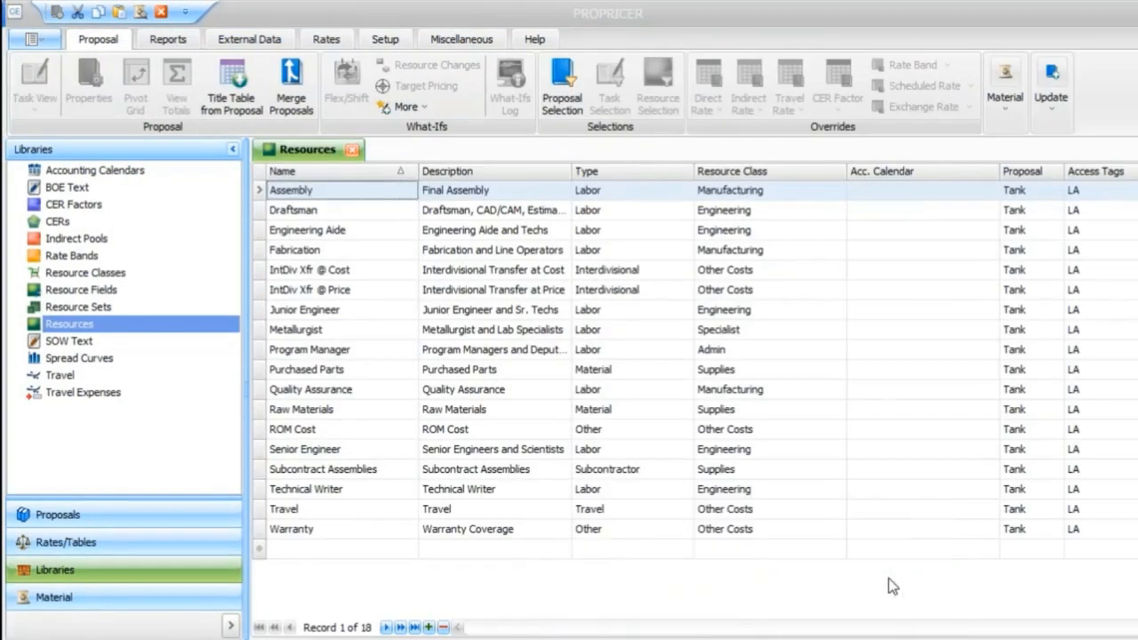
{"action": "left_click", "coordinate": [352, 149]}
{"action": "double_click", "coordinate": [185, 332]}
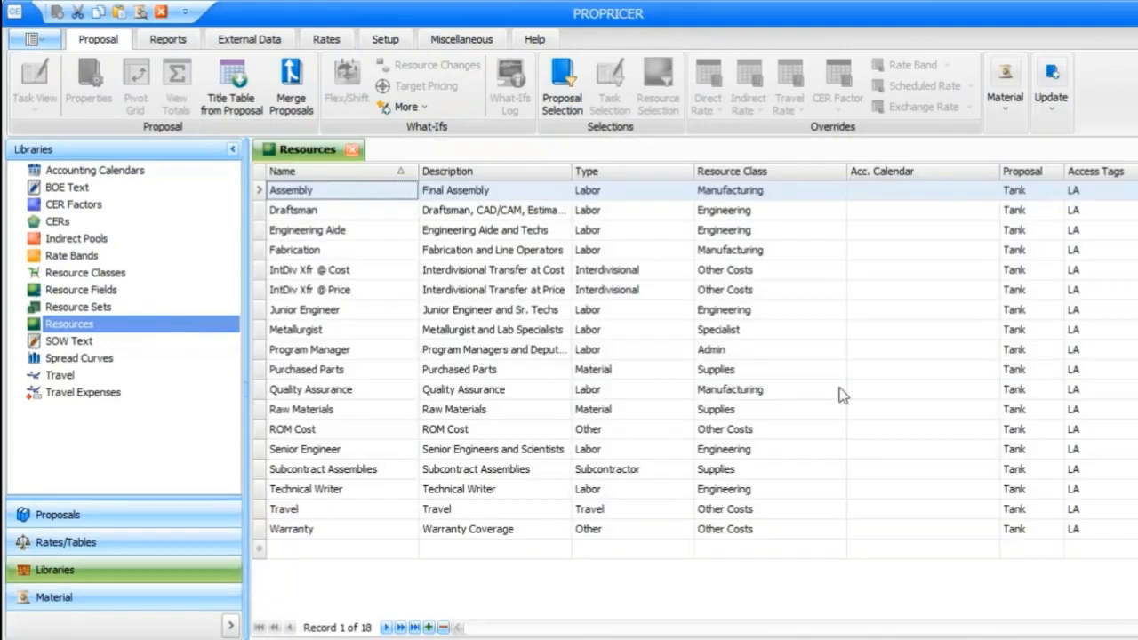
{"action": "left_click", "coordinate": [780, 332]}
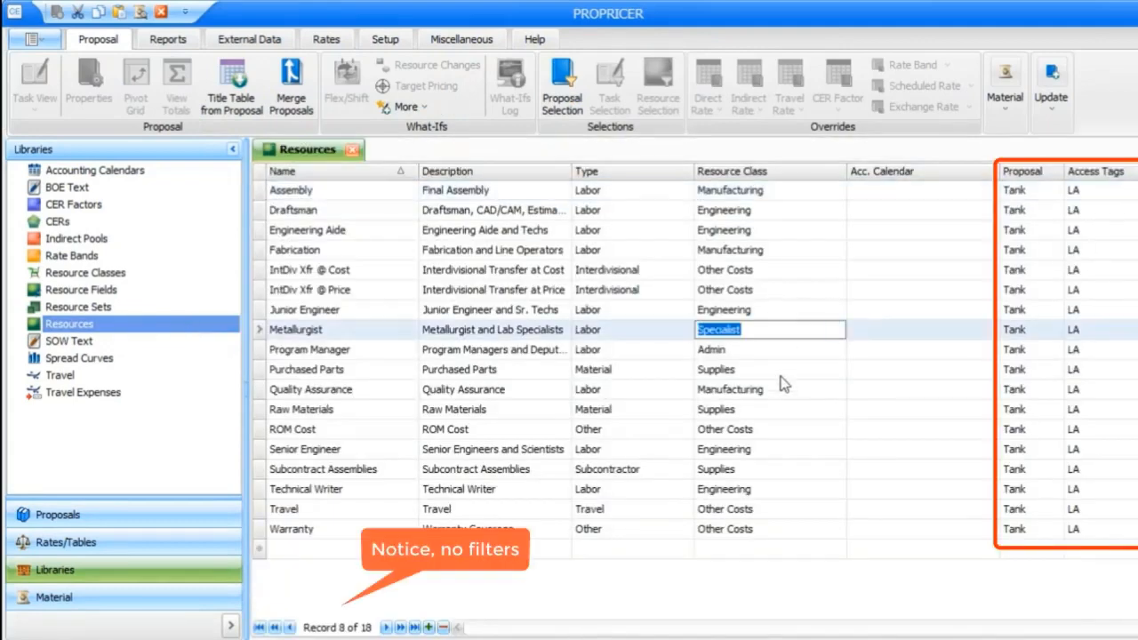